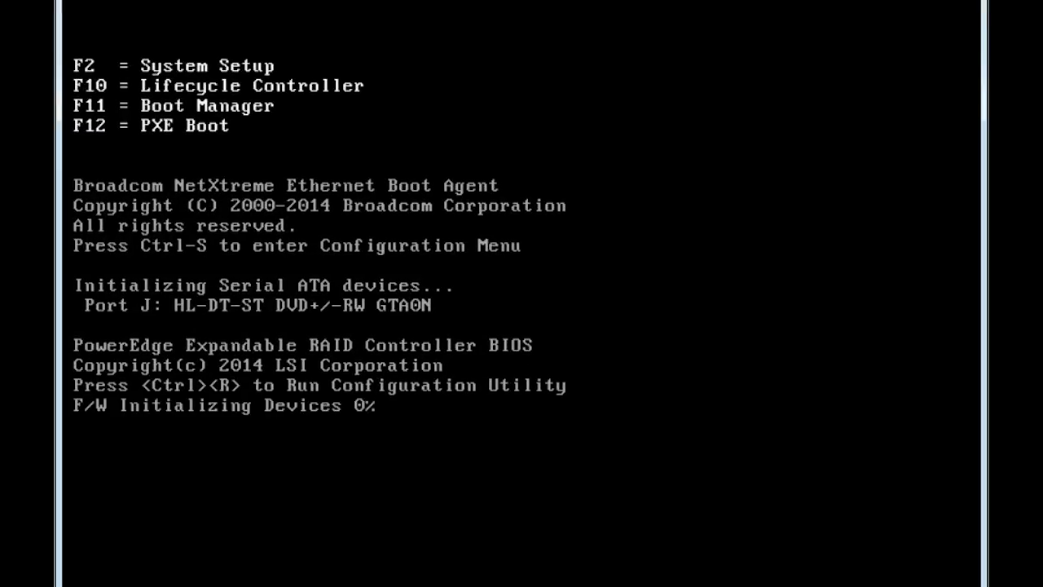
Enter Lifecycle Controller with F10 during the PowerEdge POST.
{"action": "key", "text": "F10"}
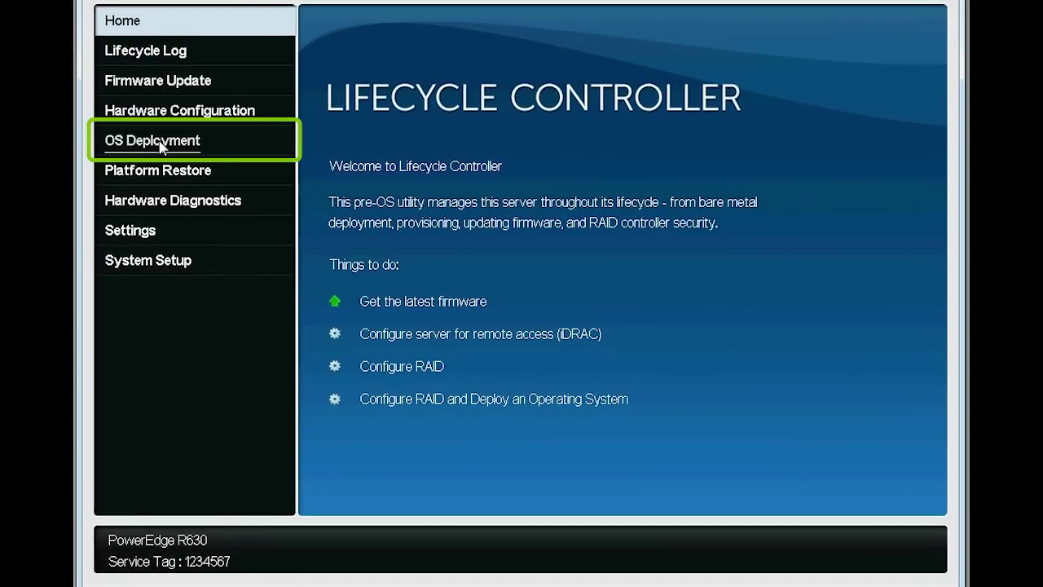
Start the Deploy OS wizard, choosing Go Directly to OS Deployment and skipping RAID setup.
{"action": "left_click", "coordinate": [162, 146]}
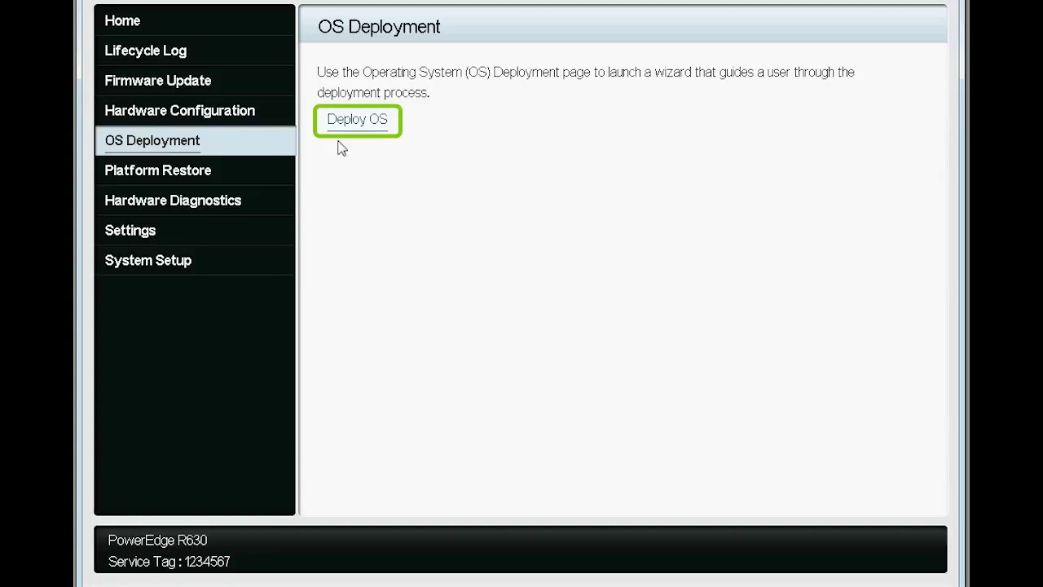
{"action": "left_click", "coordinate": [355, 123]}
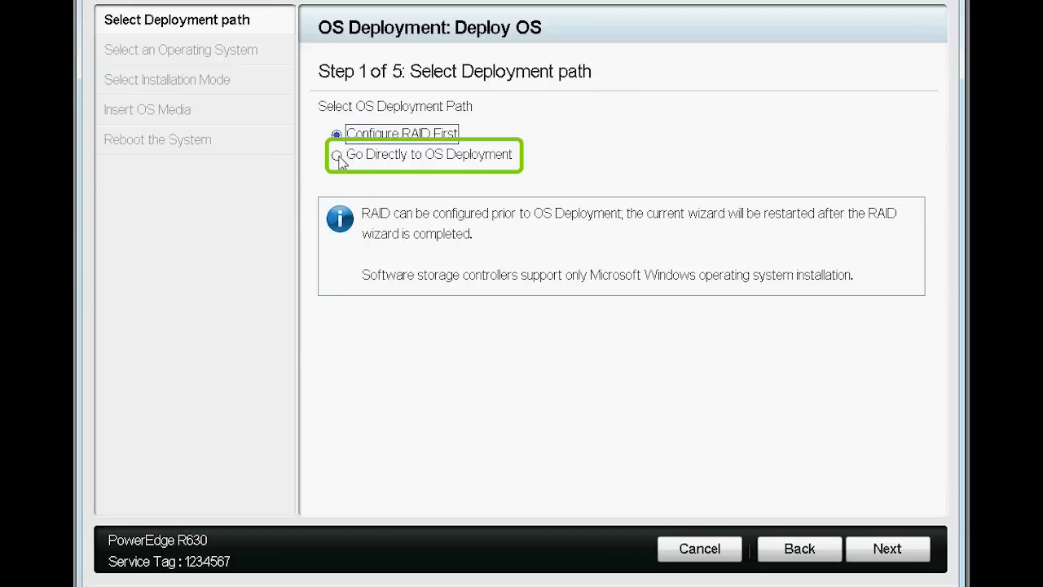
{"action": "left_click", "coordinate": [336, 156]}
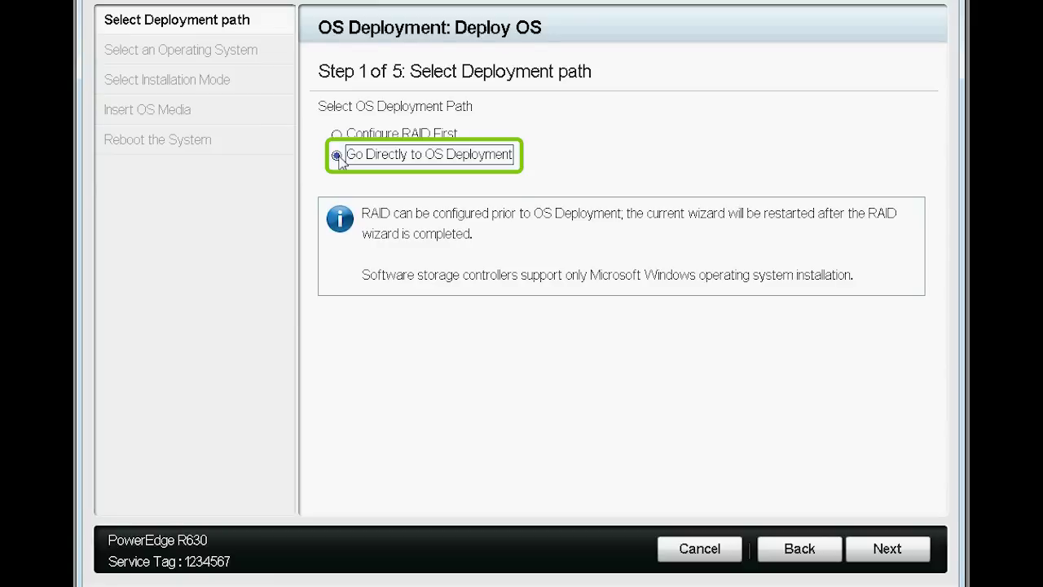
{"action": "left_click", "coordinate": [895, 550]}
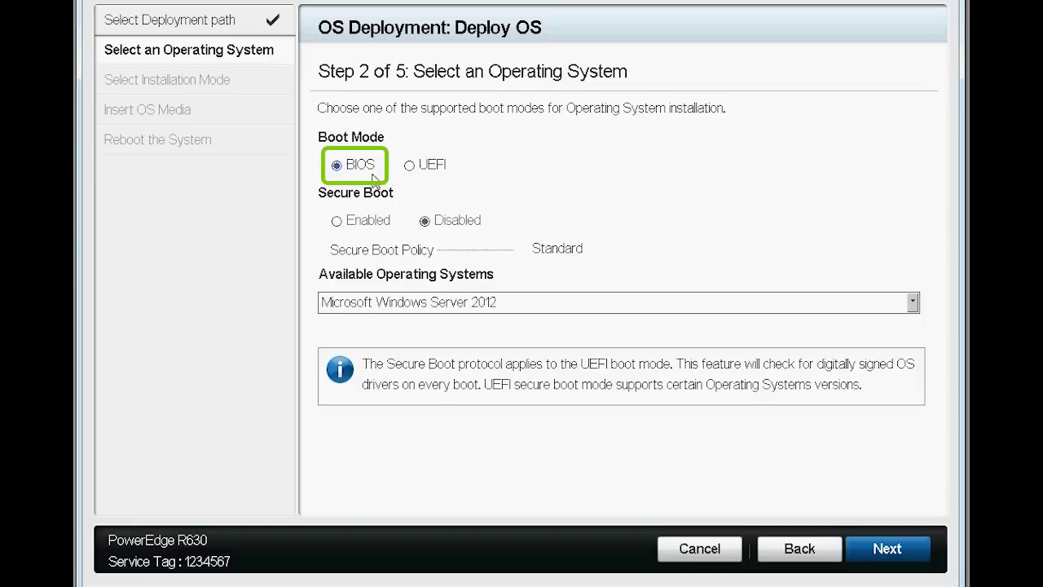
Select BIOS boot mode and Microsoft Windows Server 2012 R2, then prepare its drivers.
{"action": "left_click", "coordinate": [339, 167]}
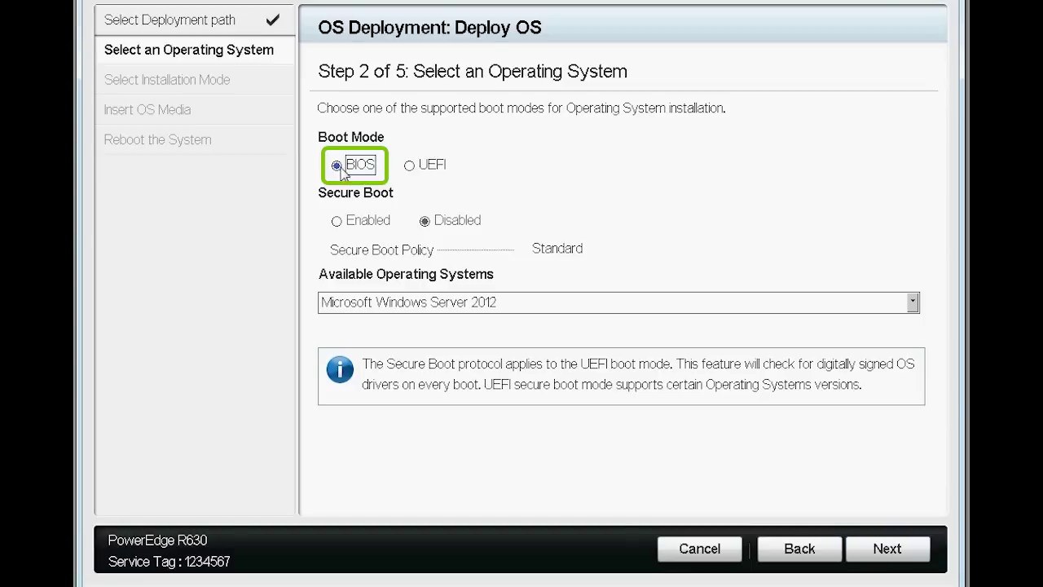
{"action": "left_click", "coordinate": [496, 309]}
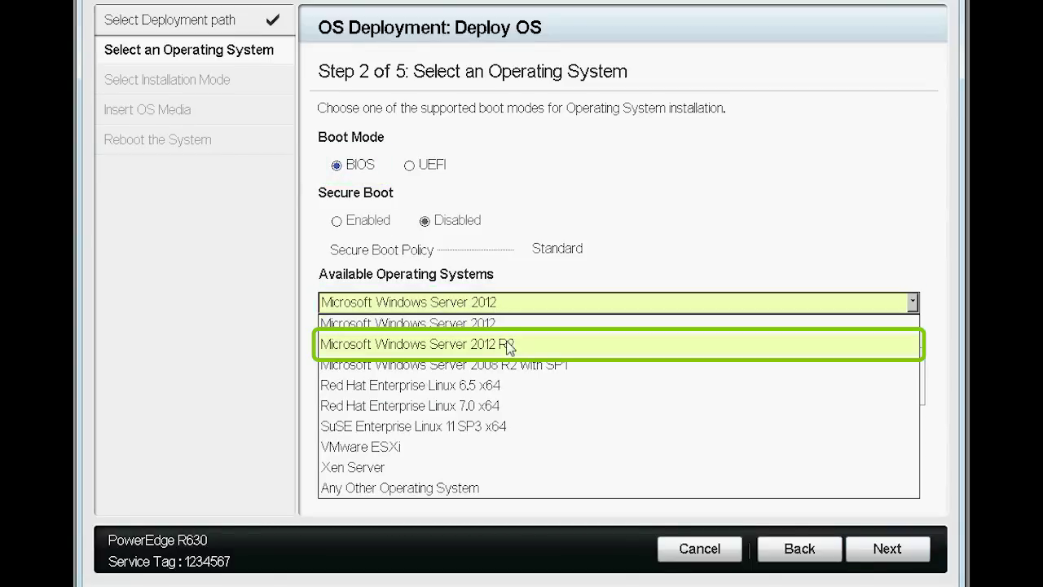
{"action": "left_click", "coordinate": [508, 346]}
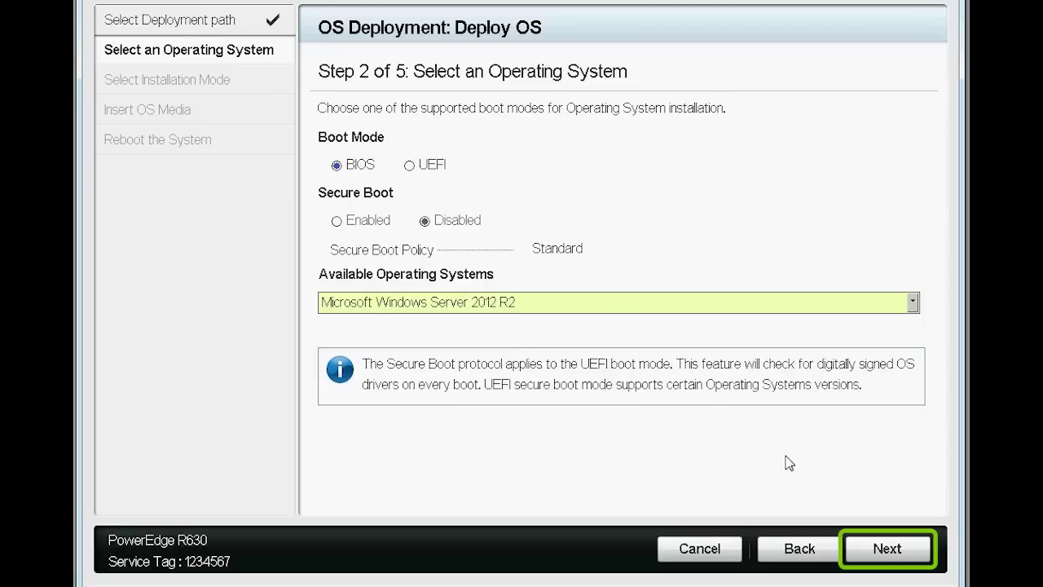
{"action": "left_click", "coordinate": [888, 550]}
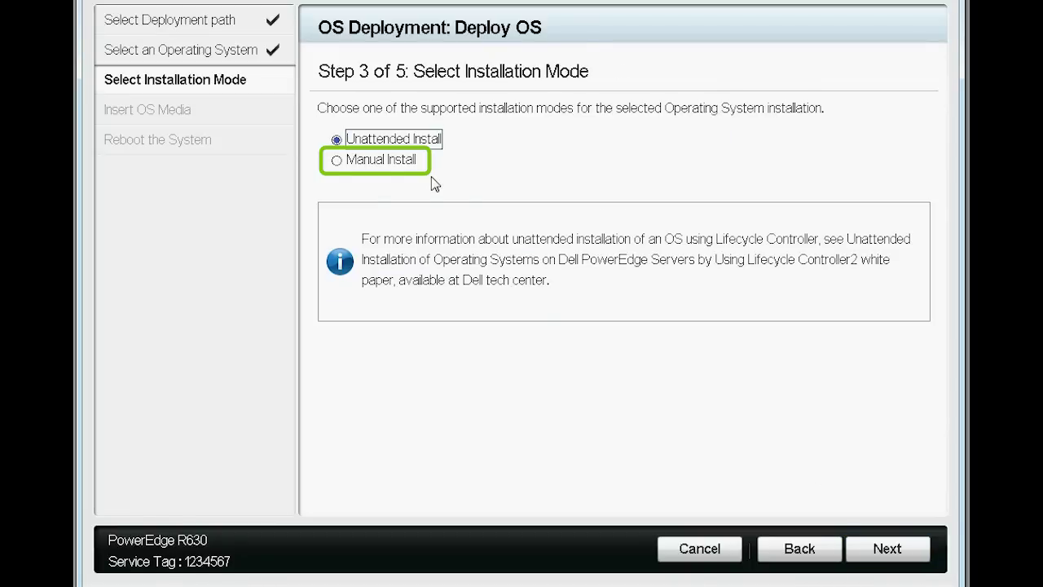
Choose Manual Install and confirm the OS media is inserted to hand off to Windows Setup.
{"action": "left_click", "coordinate": [338, 160]}
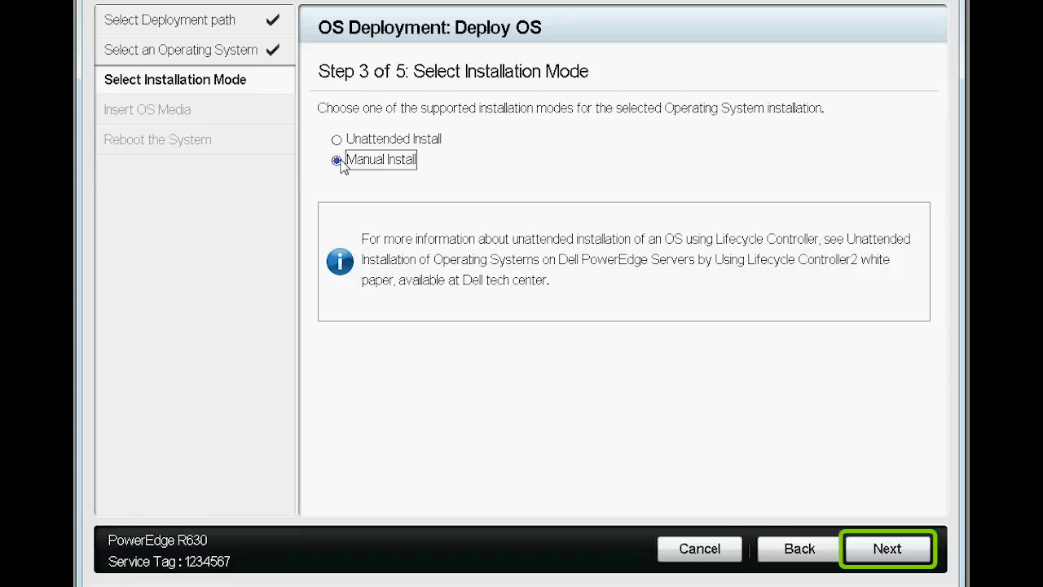
{"action": "left_click", "coordinate": [885, 550]}
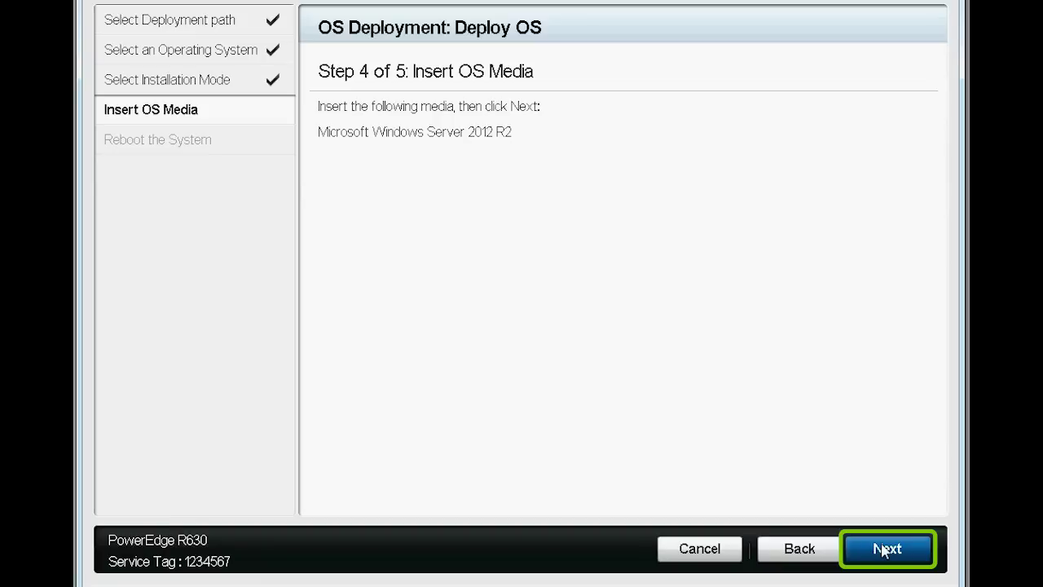
{"action": "left_click", "coordinate": [885, 550]}
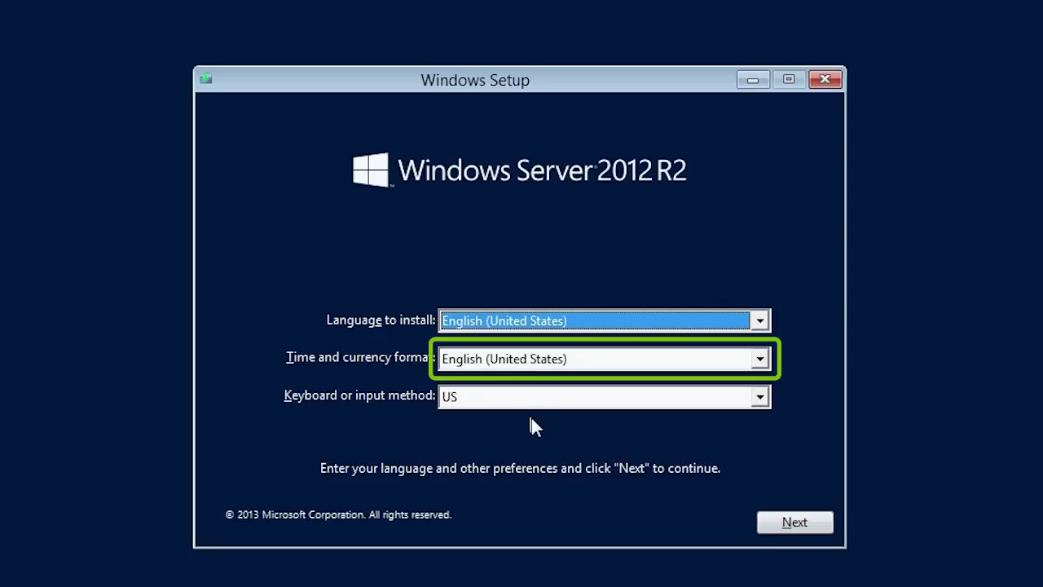
Accept English (United States) language and US keyboard defaults in Windows Setup.
{"action": "left_click", "coordinate": [787, 525]}
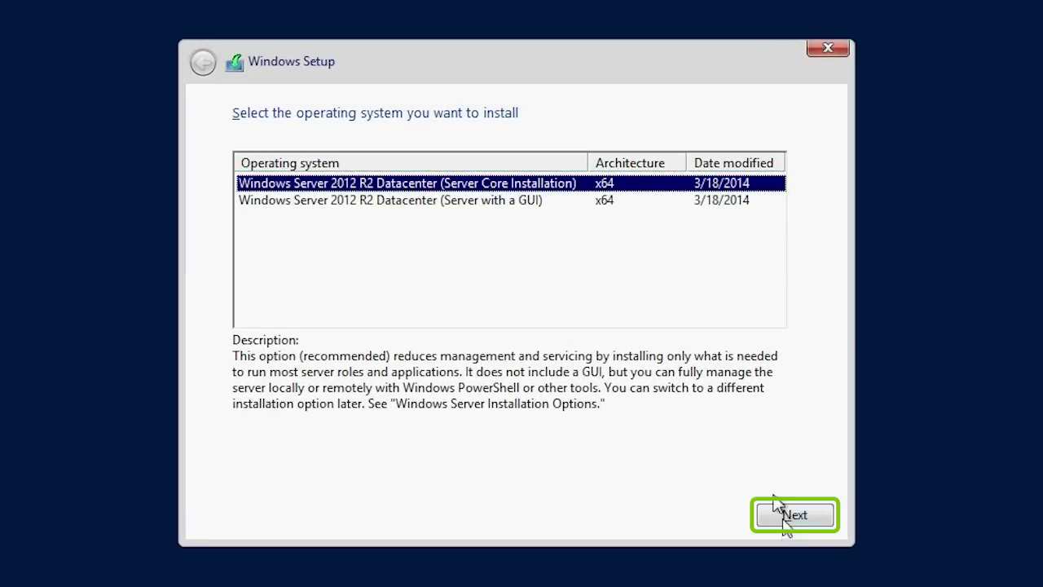
Select Windows Server 2012 R2 Datacenter (Server Core Installation) and accept the license terms.
{"action": "left_click", "coordinate": [806, 517]}
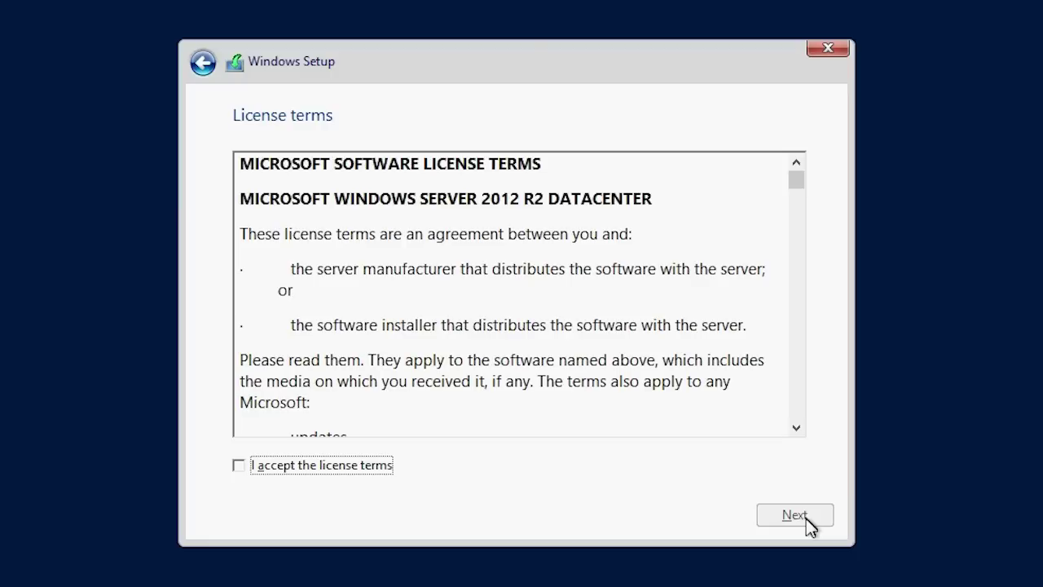
{"action": "left_click_drag", "start_coordinate": [798, 183], "coordinate": [802, 384]}
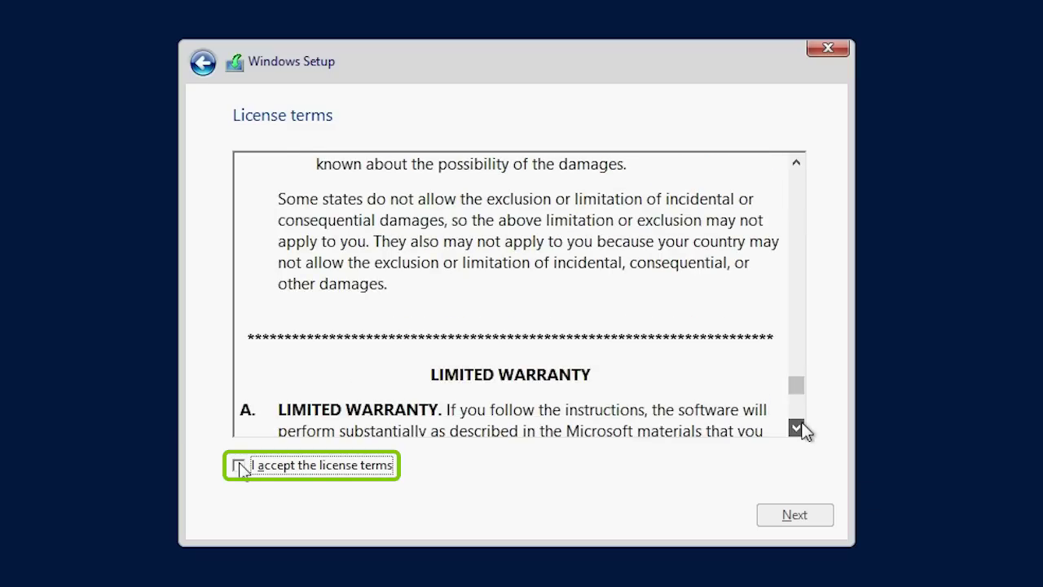
{"action": "left_click", "coordinate": [796, 427]}
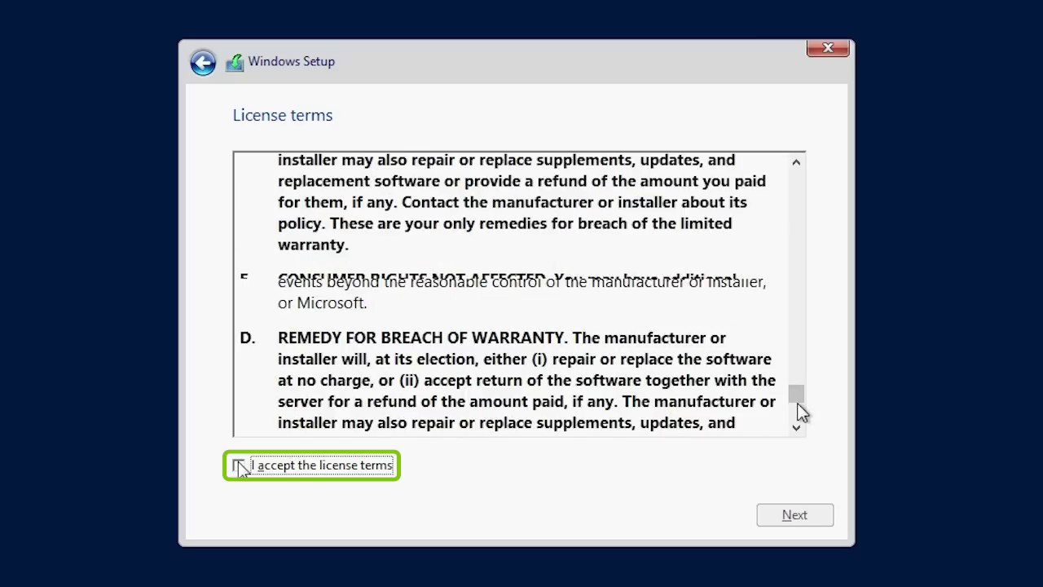
{"action": "left_click", "coordinate": [240, 466]}
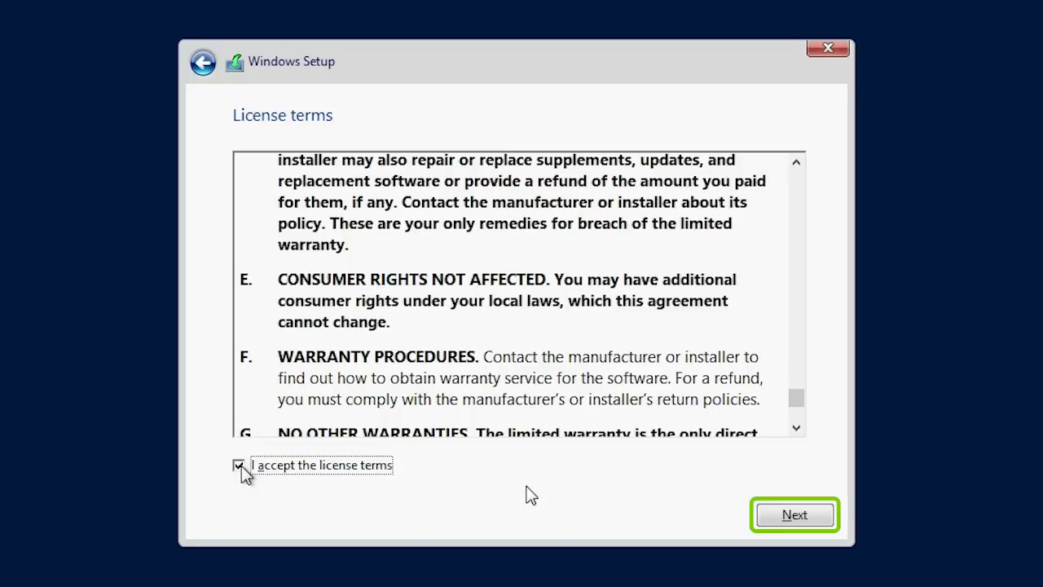
{"action": "left_click", "coordinate": [787, 517]}
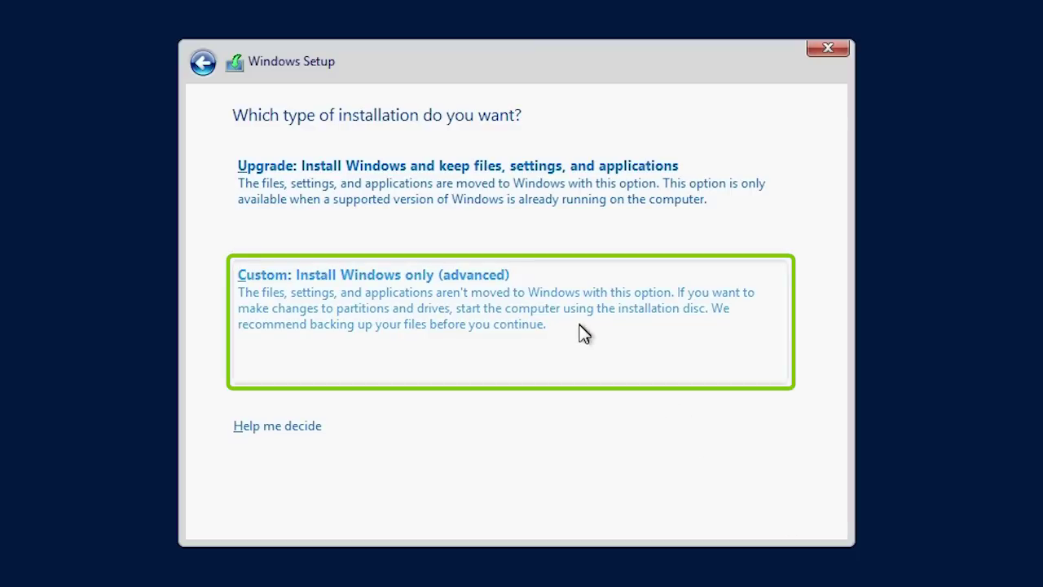
Create a full-size partition on the empty 92 GB drive and install Windows to Partition 2.
{"action": "left_click", "coordinate": [584, 332]}
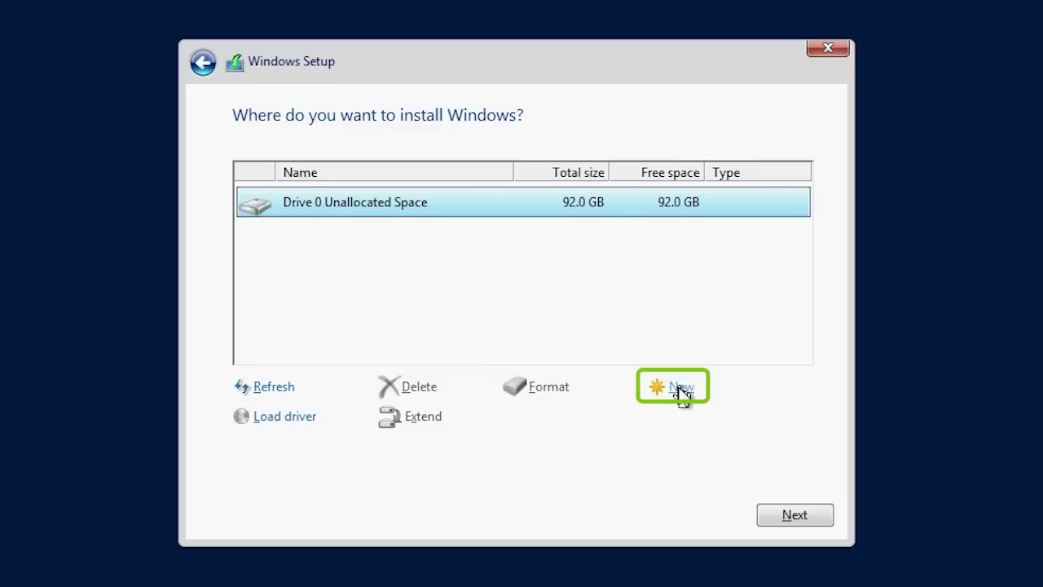
{"action": "left_click", "coordinate": [682, 389]}
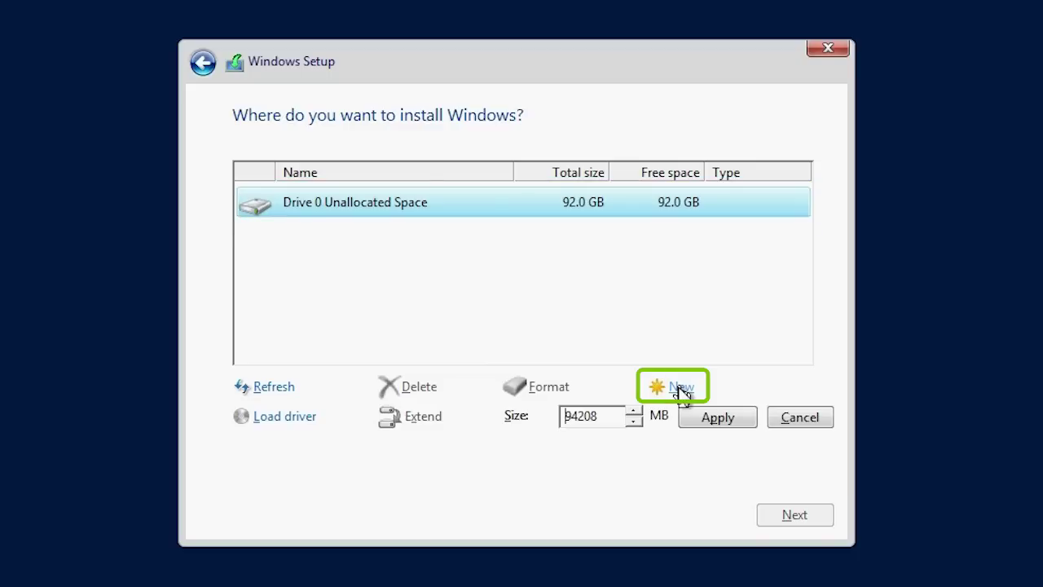
{"action": "left_click", "coordinate": [731, 421]}
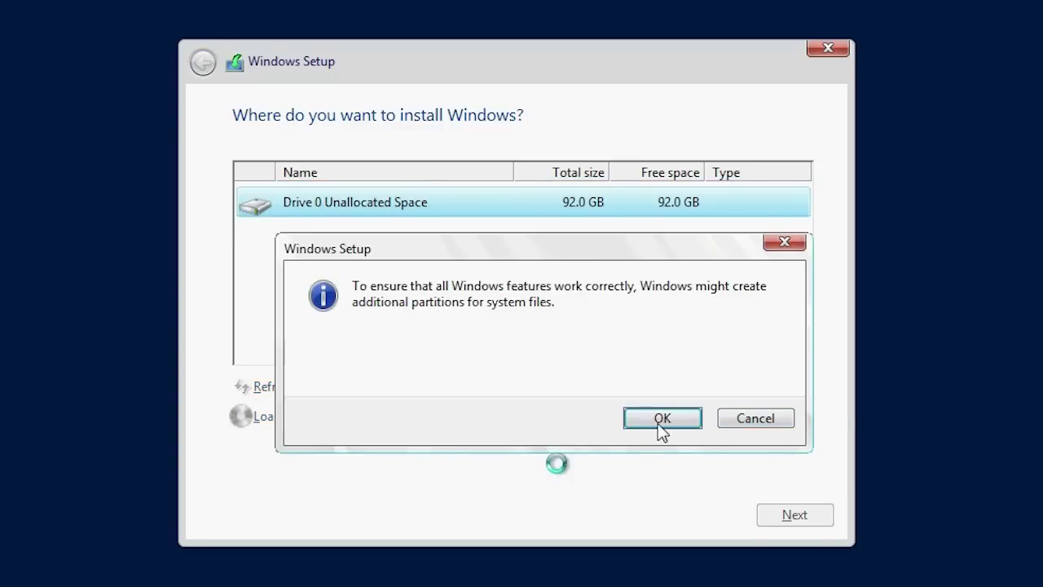
{"action": "left_click", "coordinate": [662, 419]}
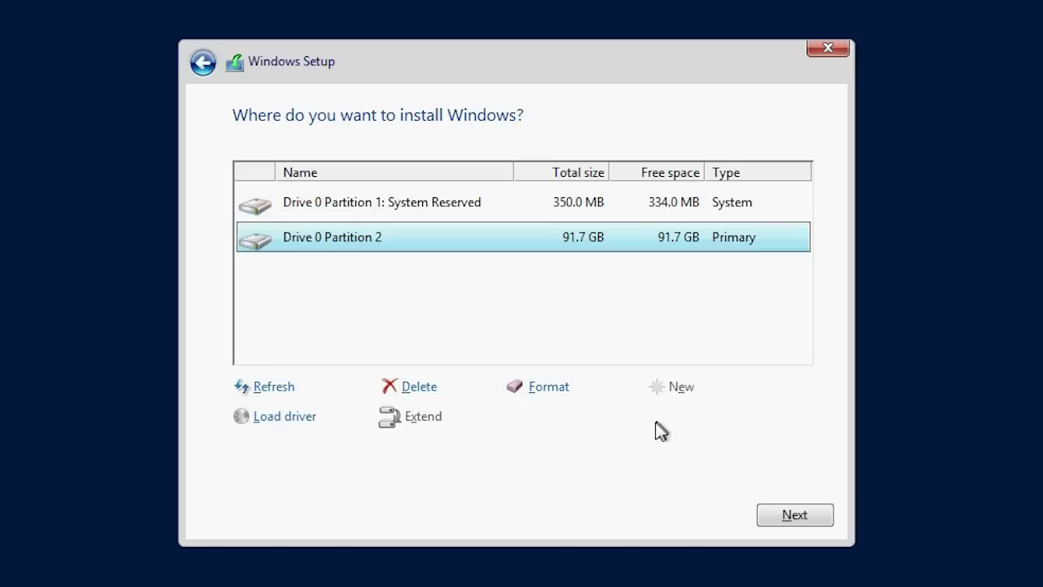
{"action": "left_click", "coordinate": [796, 522]}
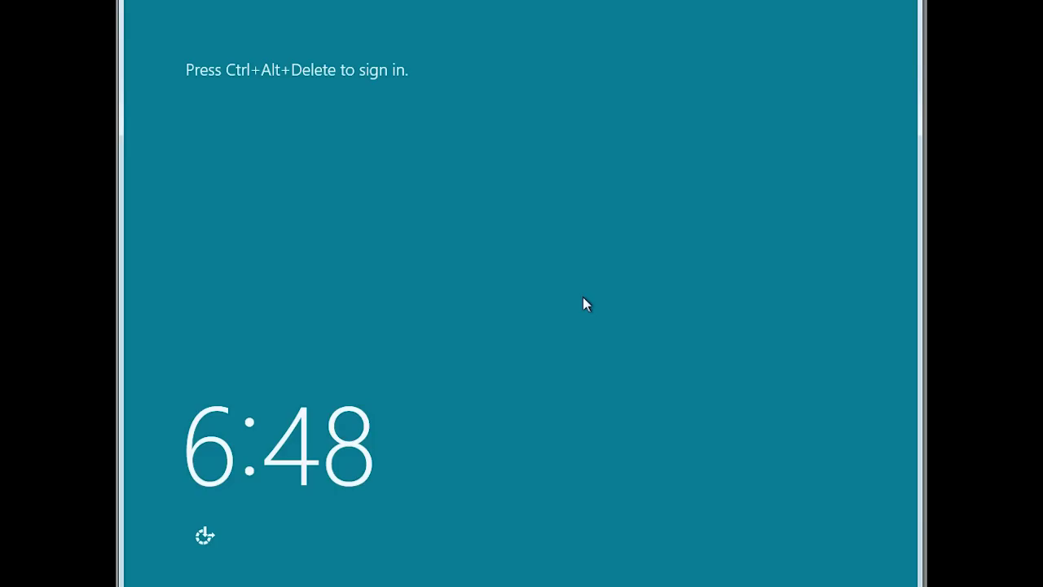
Enter and confirm a new Administrator password at first sign-in, then continue into Windows.
{"action": "key", "text": "ctrl+alt+Delete"}
{"action": "left_click", "coordinate": [524, 246]}
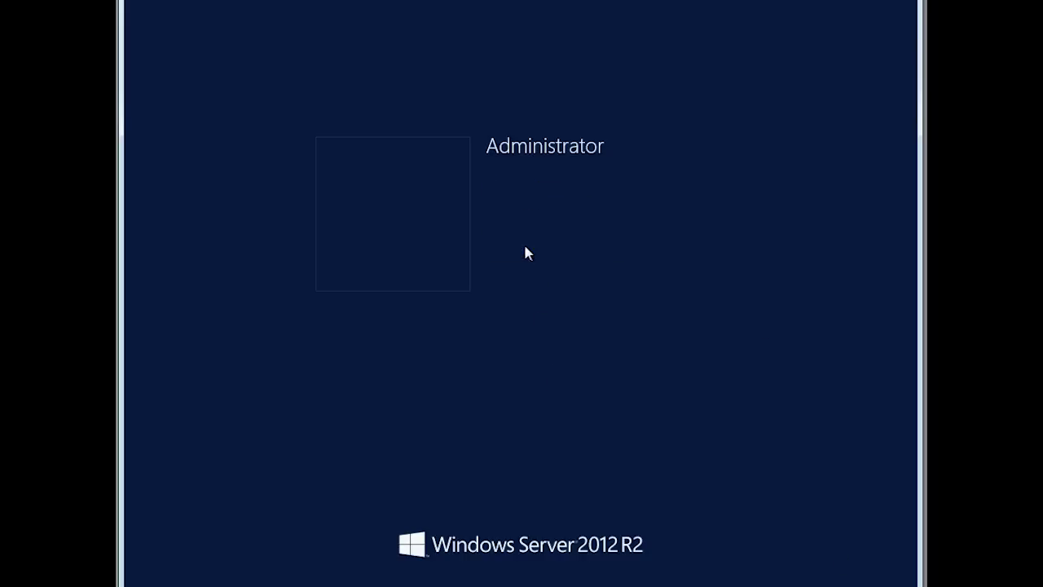
{"action": "type", "text": "*******"}
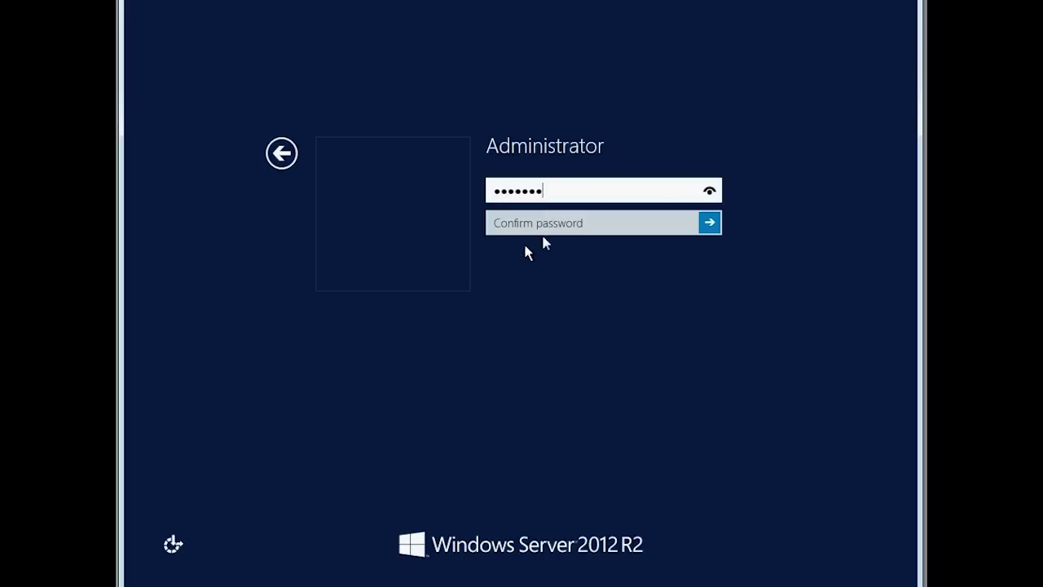
{"action": "left_click", "coordinate": [554, 233]}
{"action": "type", "text": "*******"}
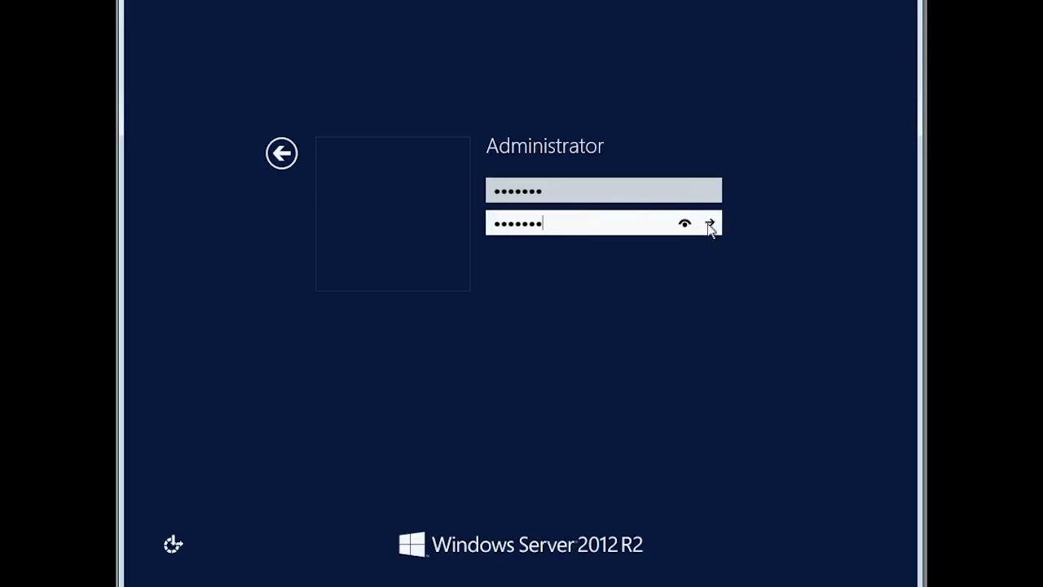
{"action": "left_click", "coordinate": [710, 223]}
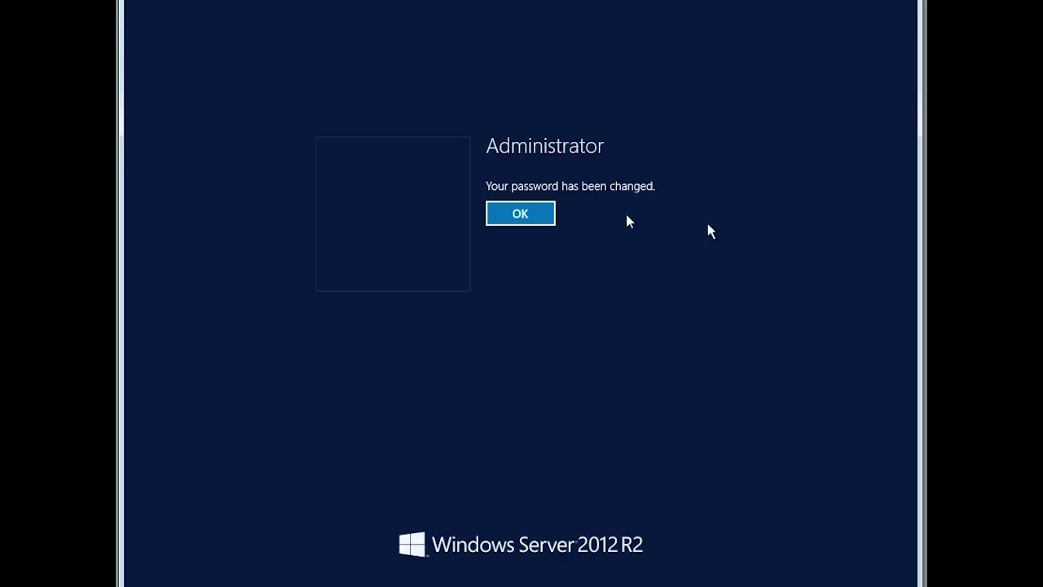
{"action": "left_click", "coordinate": [541, 215]}
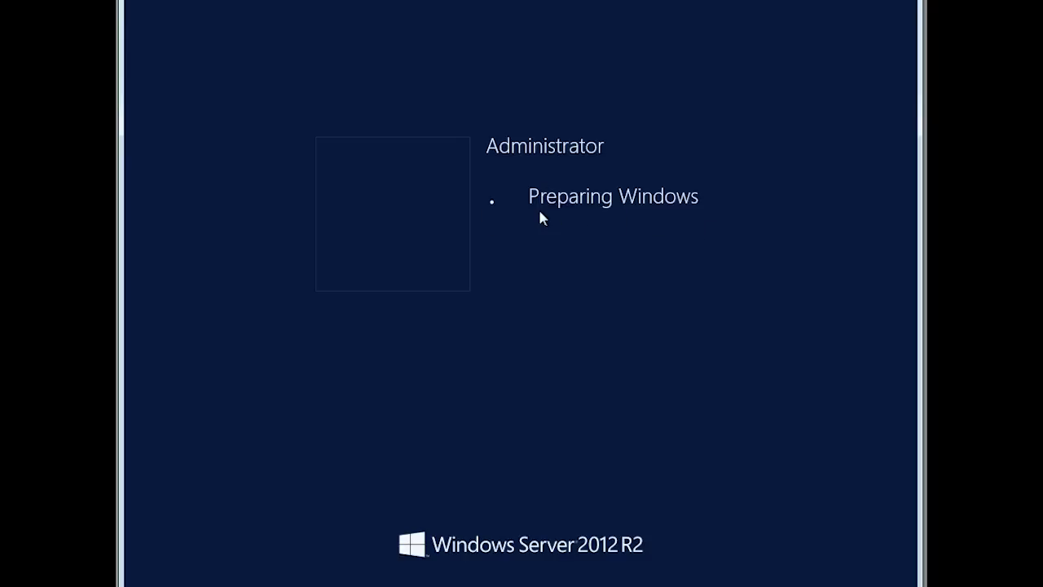